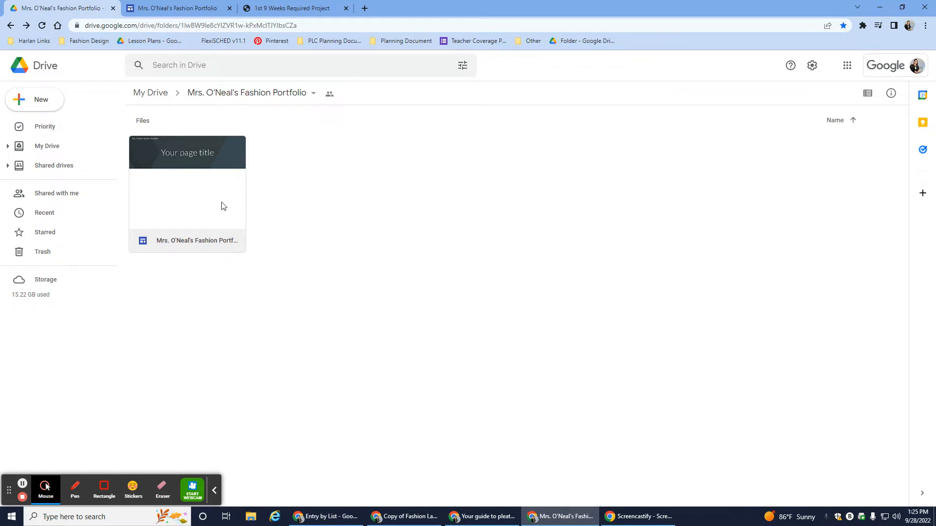
# Step: Open the fashion portfolio site from its Drive folder and close the duplicate tab of the same site
pyautogui.doubleClick(222, 203)
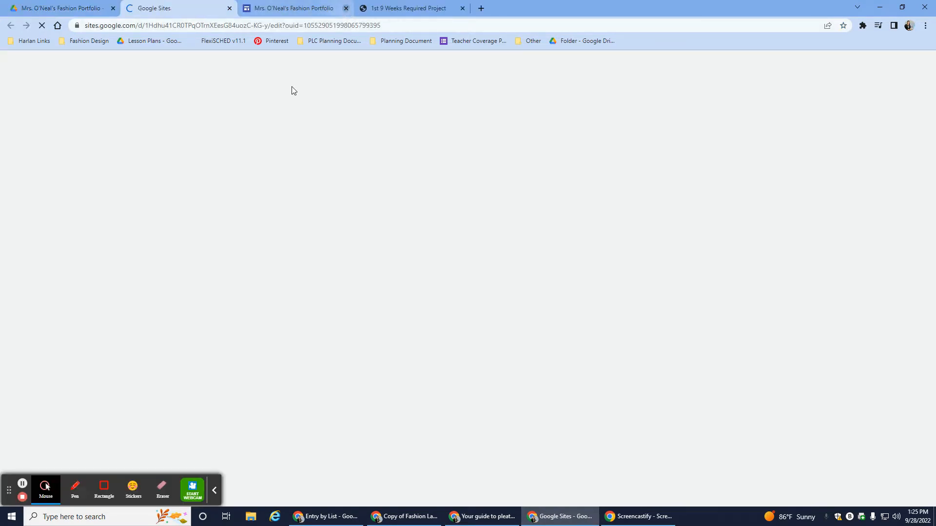
pyautogui.click(345, 8)
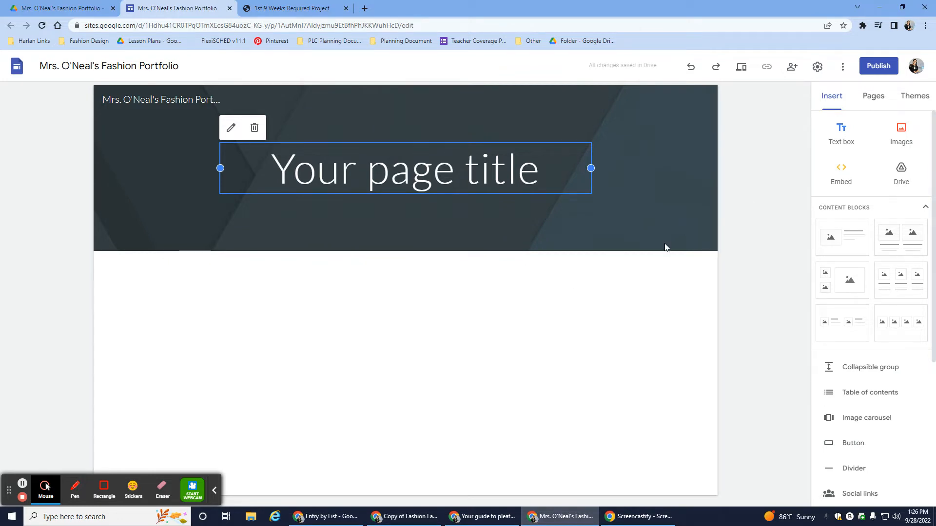
# Step: Add a new page named "About Me" to the fashion portfolio site
pyautogui.click(873, 98)
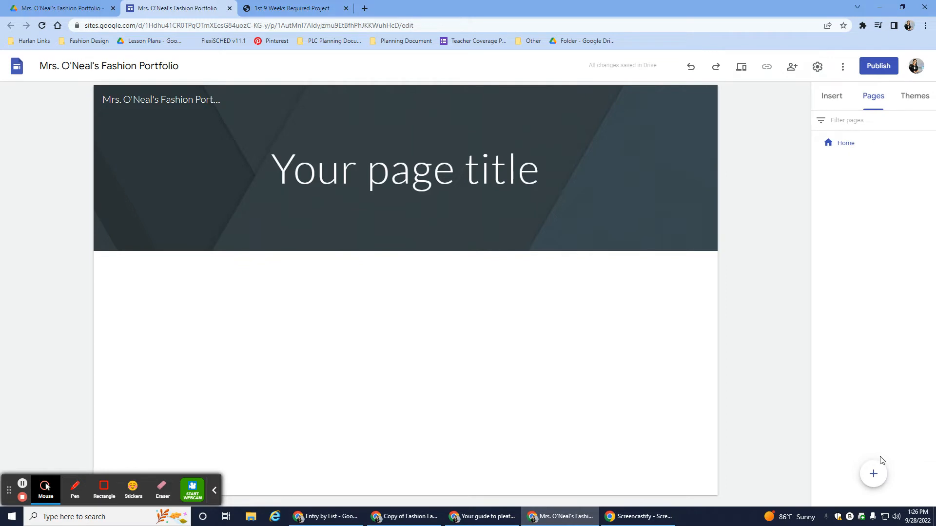
pyautogui.moveTo(871, 473)
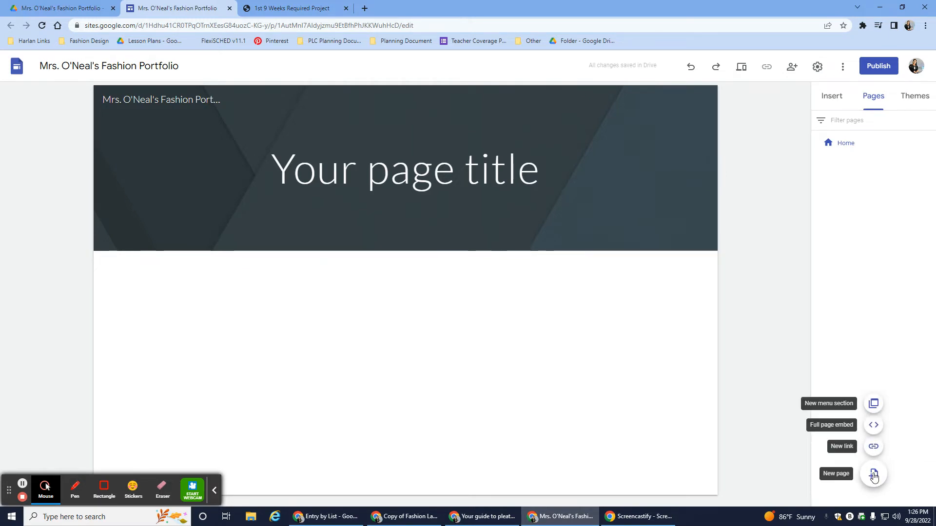
pyautogui.click(874, 475)
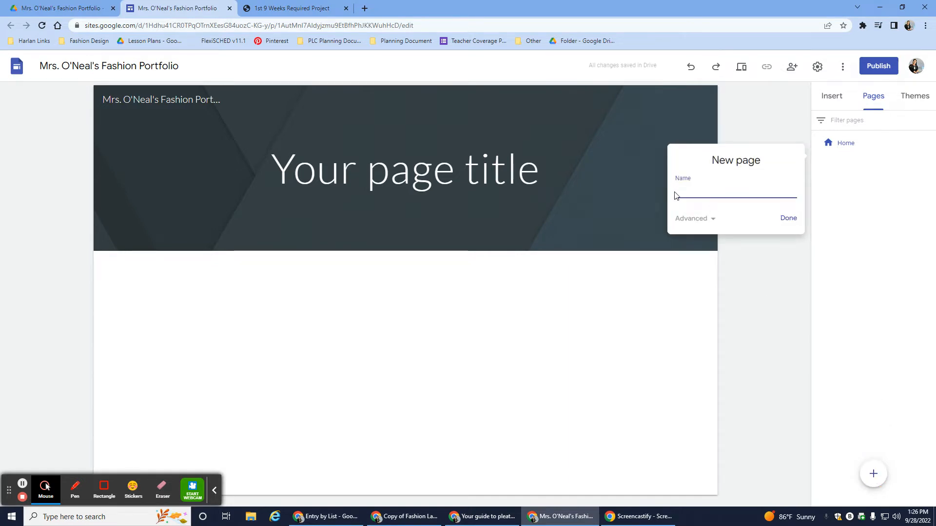
pyautogui.write('About Me')
pyautogui.click(794, 220)
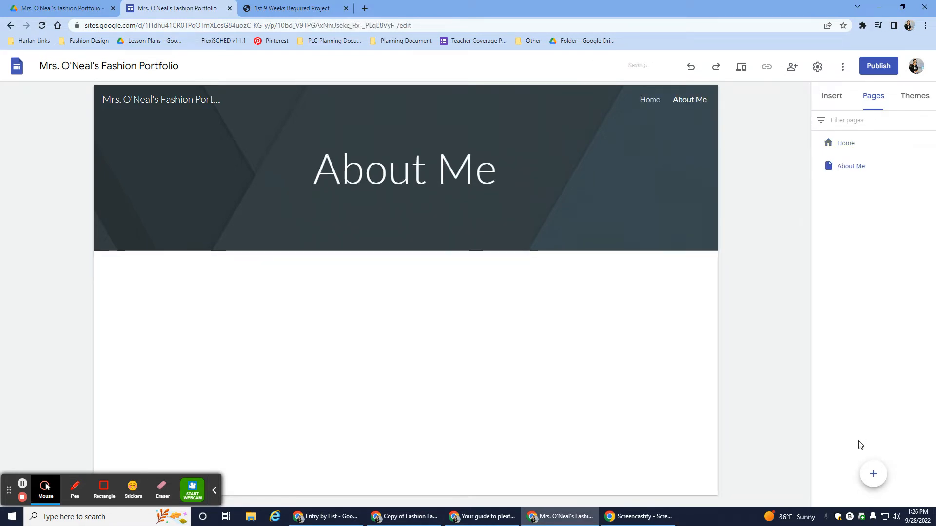
# Step: Add another new page to the portfolio site, named "Career Builder"
pyautogui.click(874, 475)
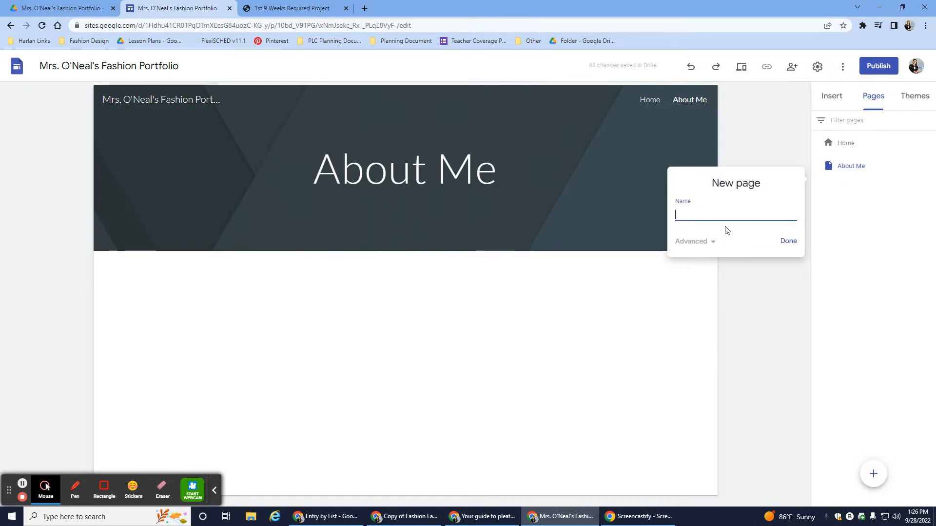
pyautogui.write('Career Builders')
pyautogui.press('BackSpace')
pyautogui.click(792, 244)
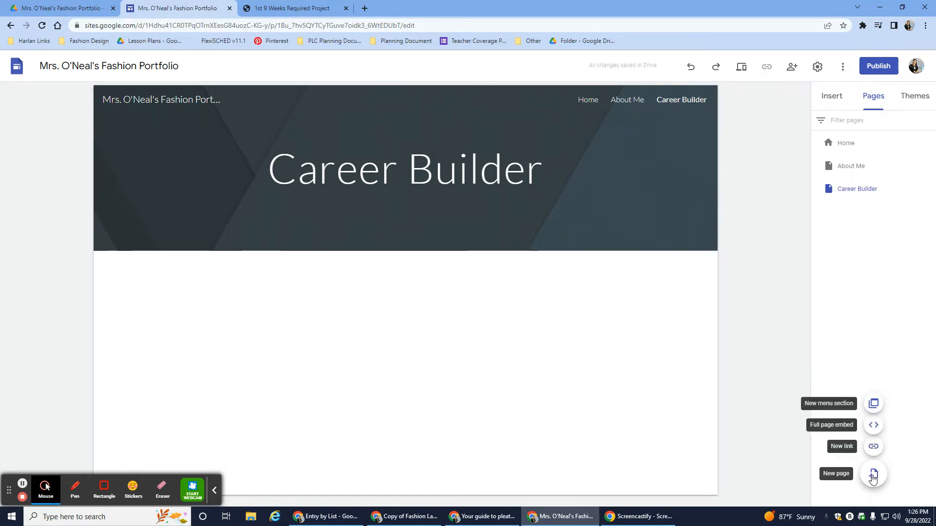
# Step: Add a new page named "Croquis" to the portfolio site
pyautogui.click(873, 475)
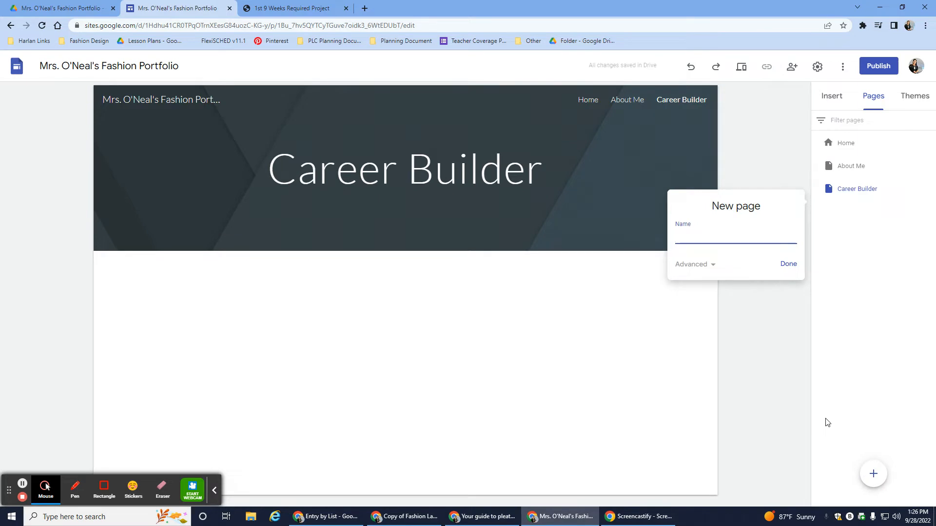
pyautogui.write('Croquis')
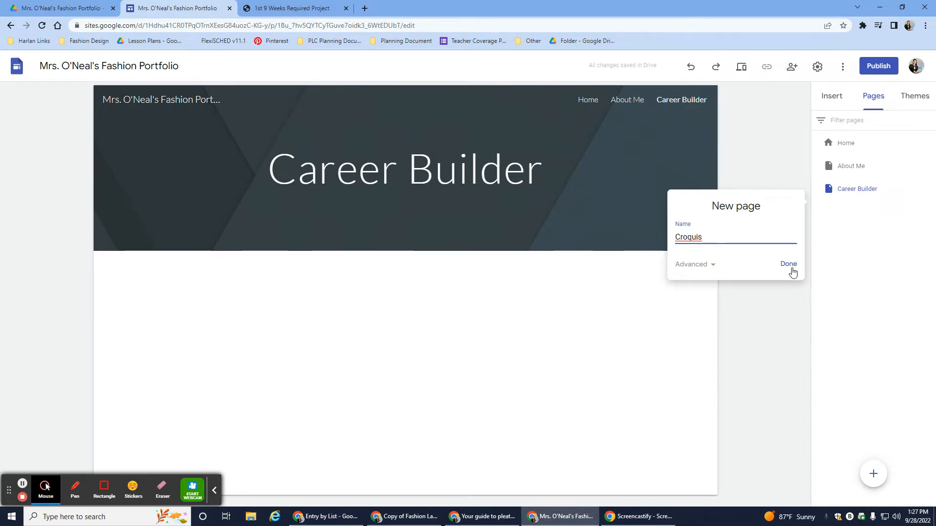
pyautogui.click(788, 264)
# Step: Add a new page named "Sewing Projects" to the portfolio site
pyautogui.click(873, 474)
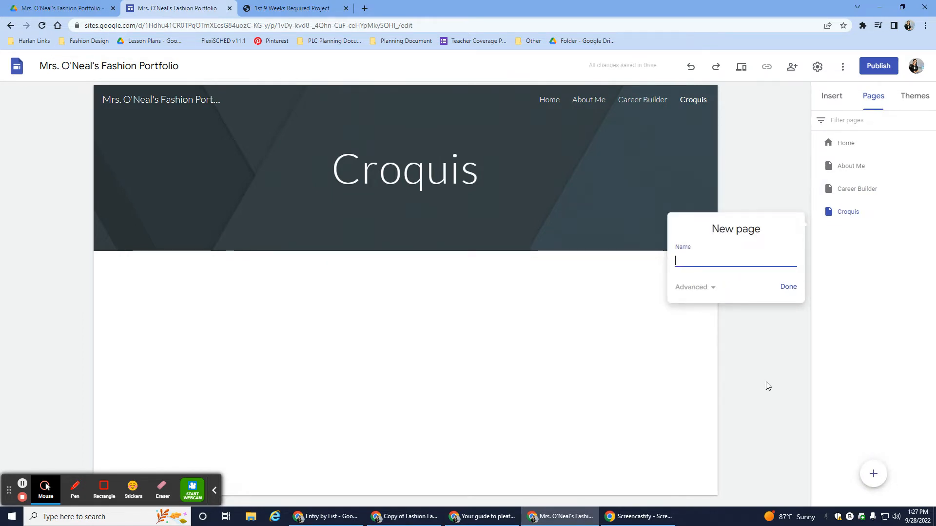
pyautogui.write('Sewing Projects')
pyautogui.click(783, 286)
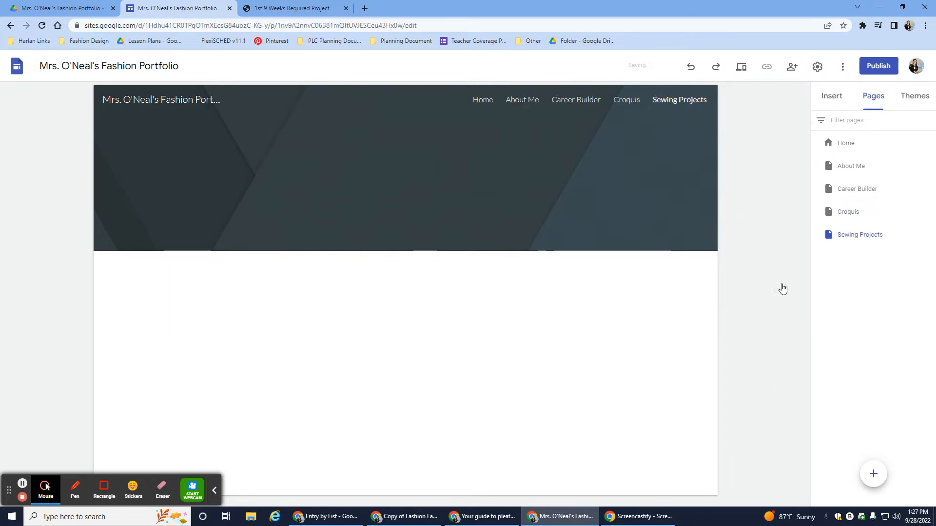
# Step: Add a new page named "Service Projects" to the portfolio site
pyautogui.click(872, 472)
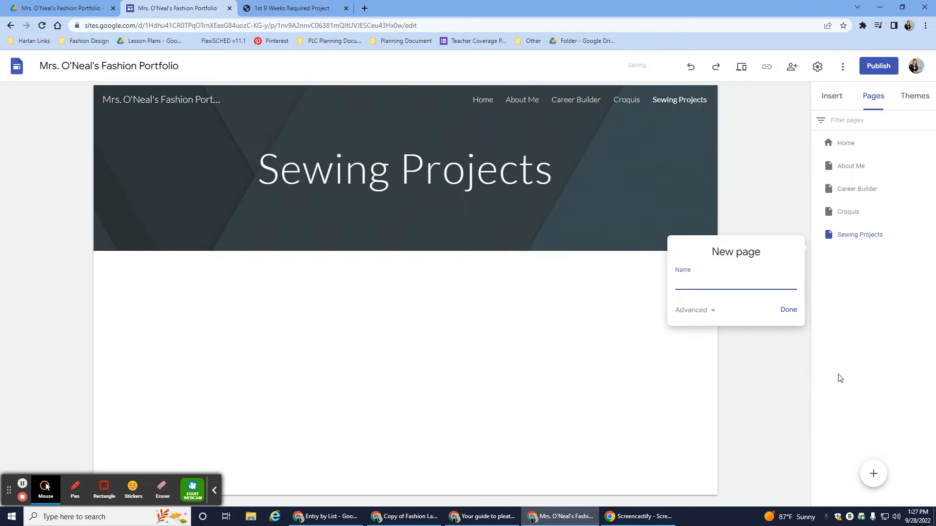
pyautogui.write('Servi')
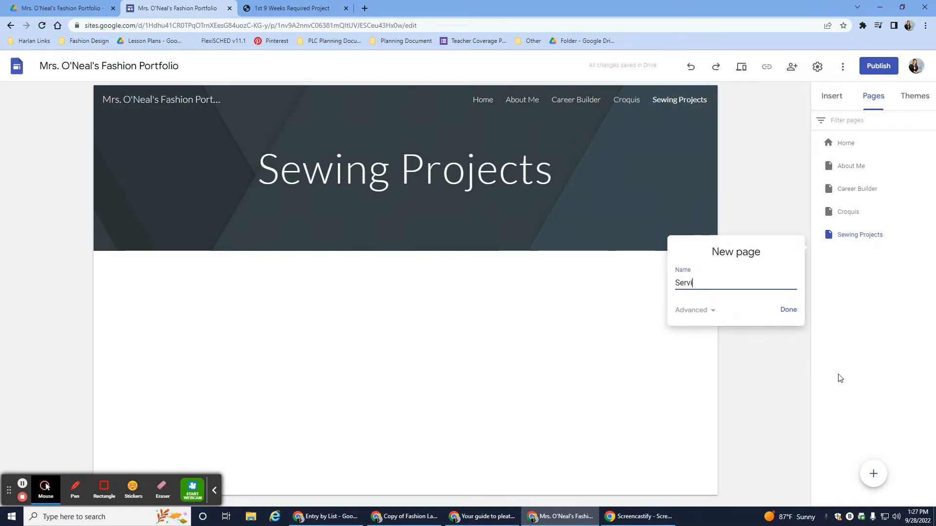
pyautogui.write('ce Proje')
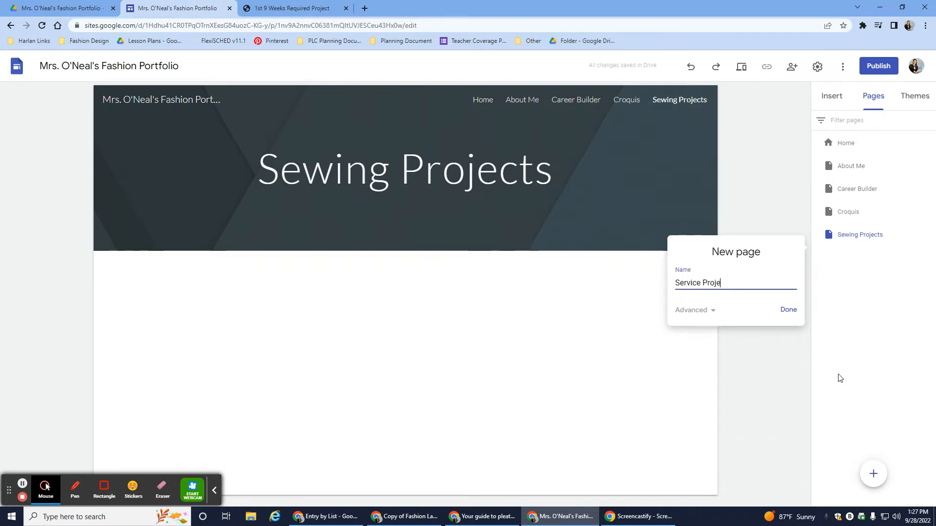
pyautogui.write('cts')
pyautogui.click(789, 311)
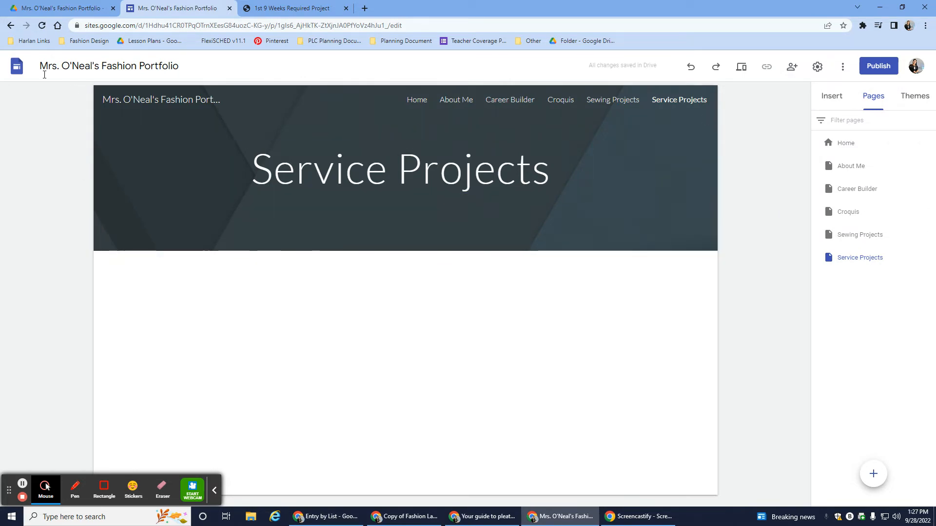
# Step: Return to the fashion portfolio folder in Google Drive and create and share a new blank Google Sites file there
pyautogui.click(57, 10)
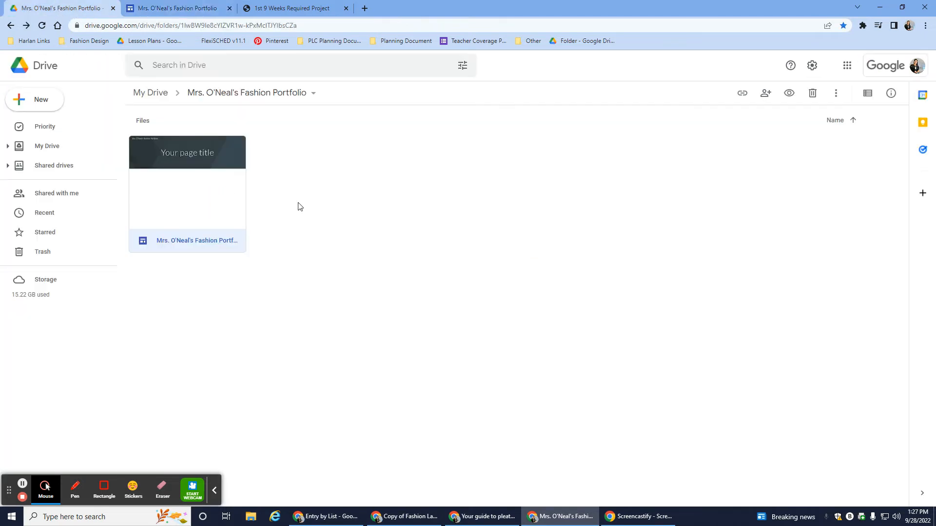
pyautogui.rightClick(316, 202)
pyautogui.moveTo(355, 340)
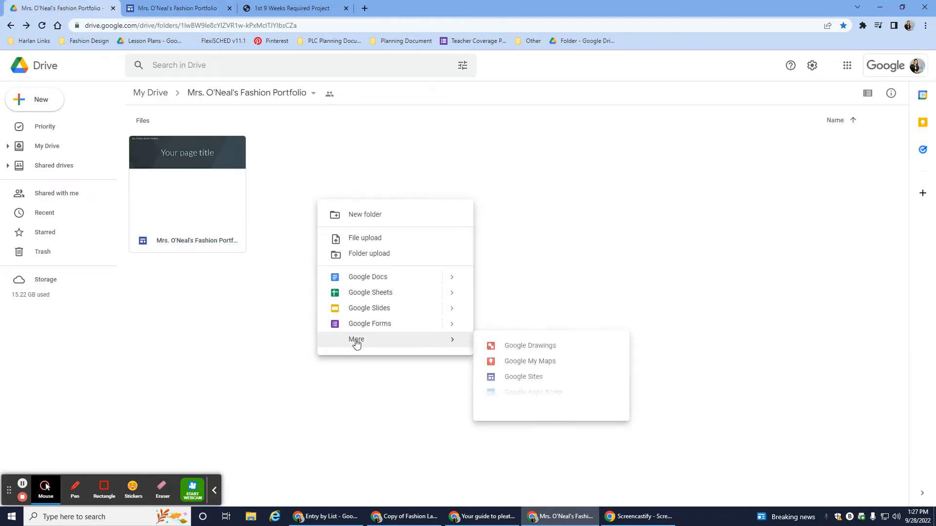
pyautogui.click(537, 377)
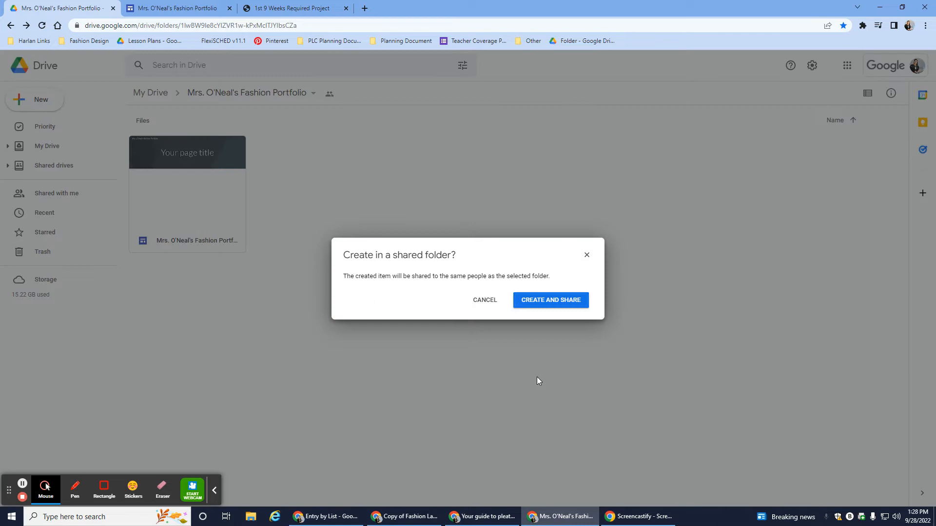
pyautogui.click(570, 301)
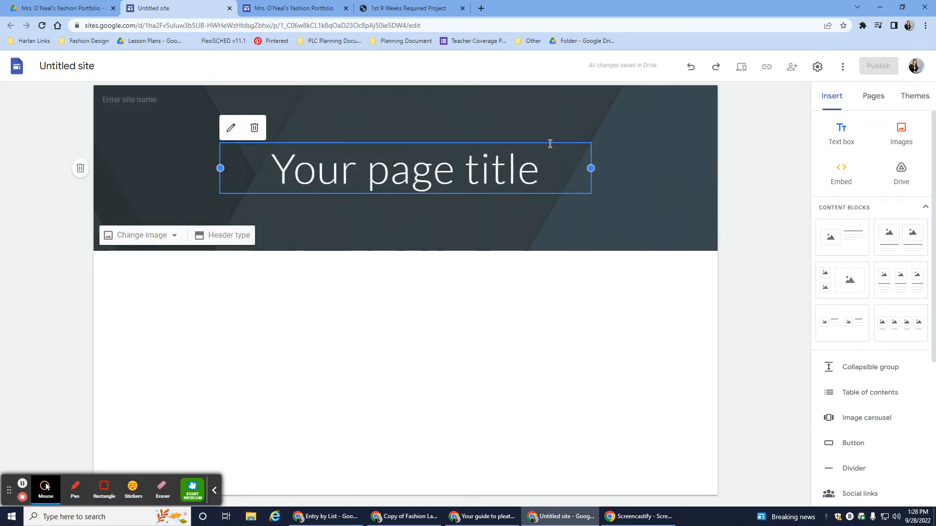
# Step: Add a new page named "Year 1" to the untitled site
pyautogui.click(862, 97)
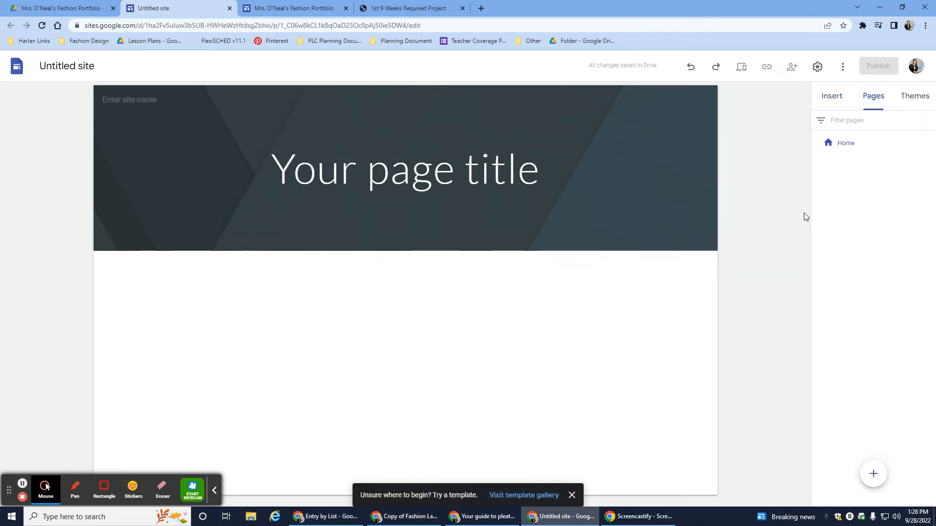
pyautogui.click(873, 475)
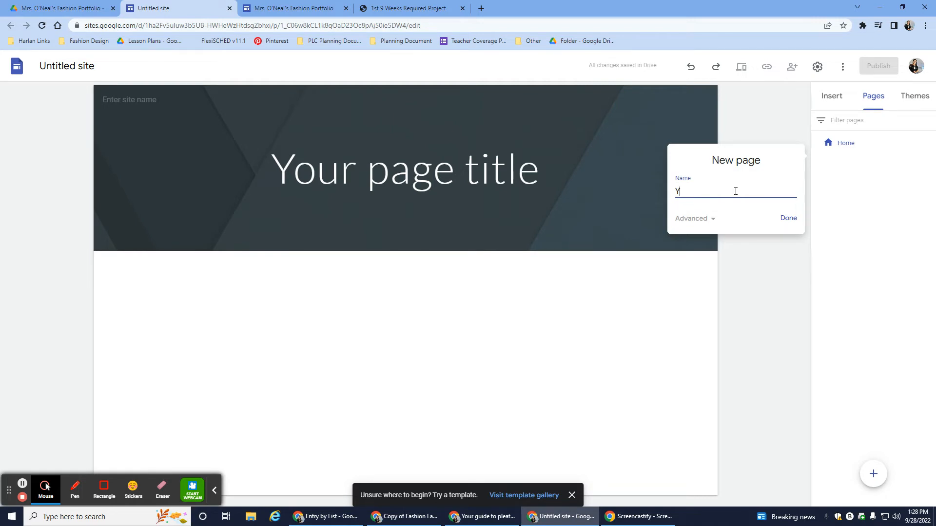
pyautogui.write('Year 1')
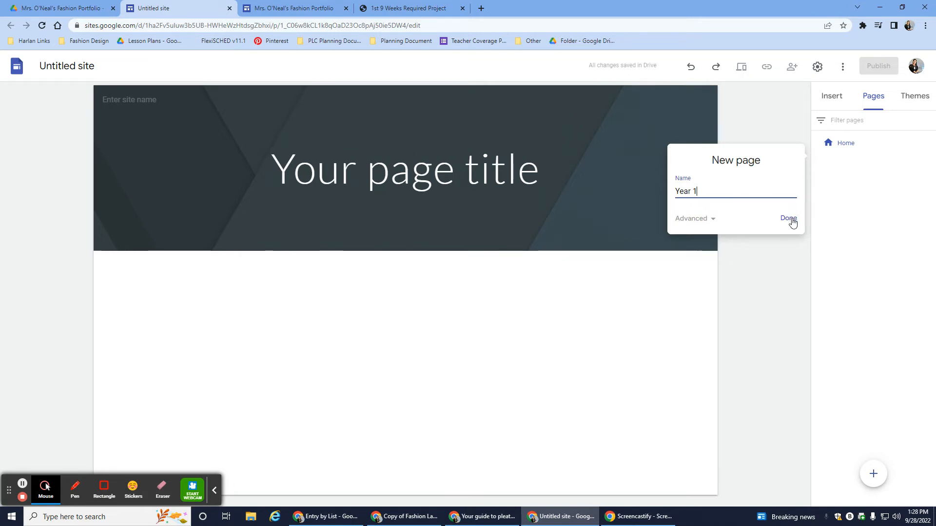
pyautogui.click(788, 218)
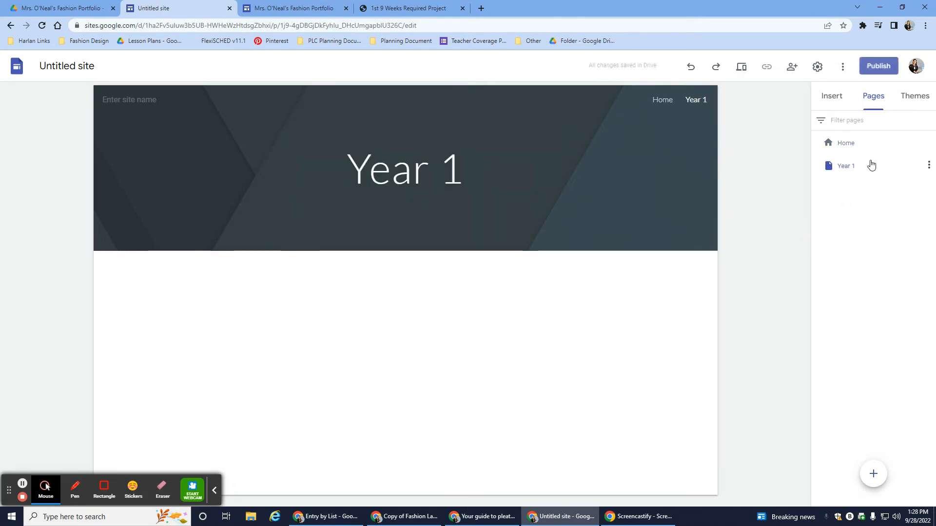
# Step: Add a subpage named "1st 9 Weeks" under the Year 1 page
pyautogui.click(929, 166)
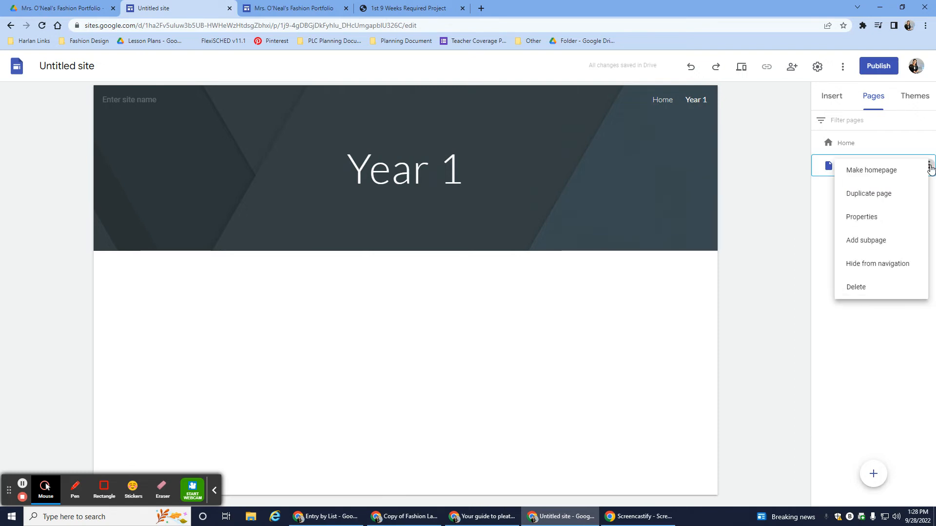
pyautogui.click(904, 247)
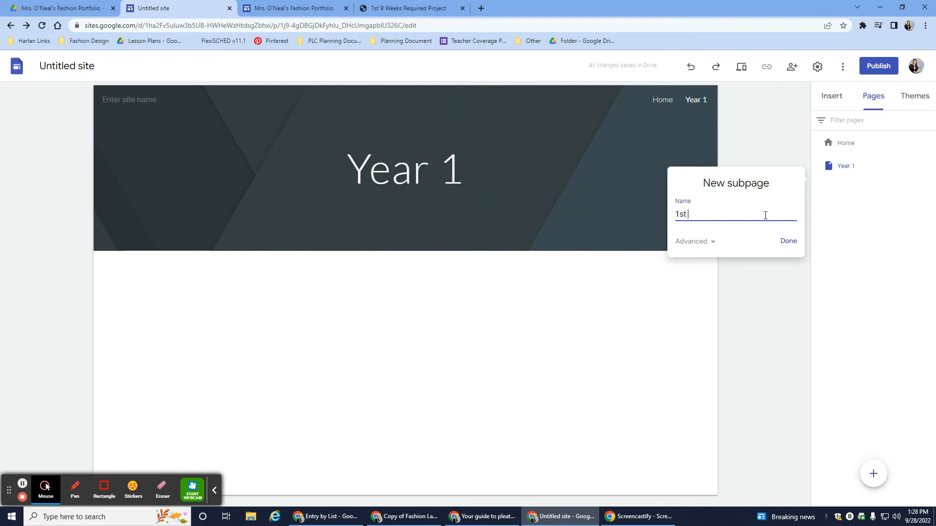
pyautogui.write('1st 9 Weeks')
pyautogui.click(788, 241)
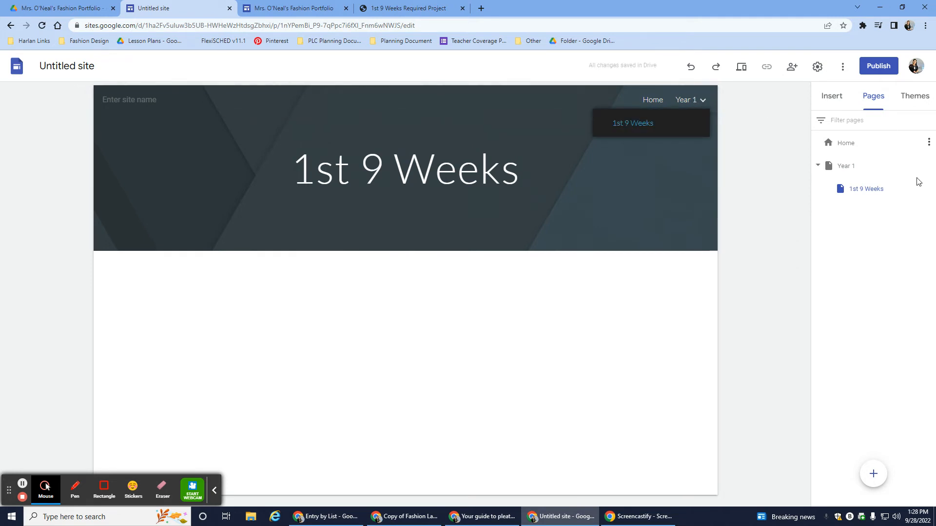
# Step: Add a second subpage under the Year 1 page, named "2nd 9 Weeks"
pyautogui.click(928, 166)
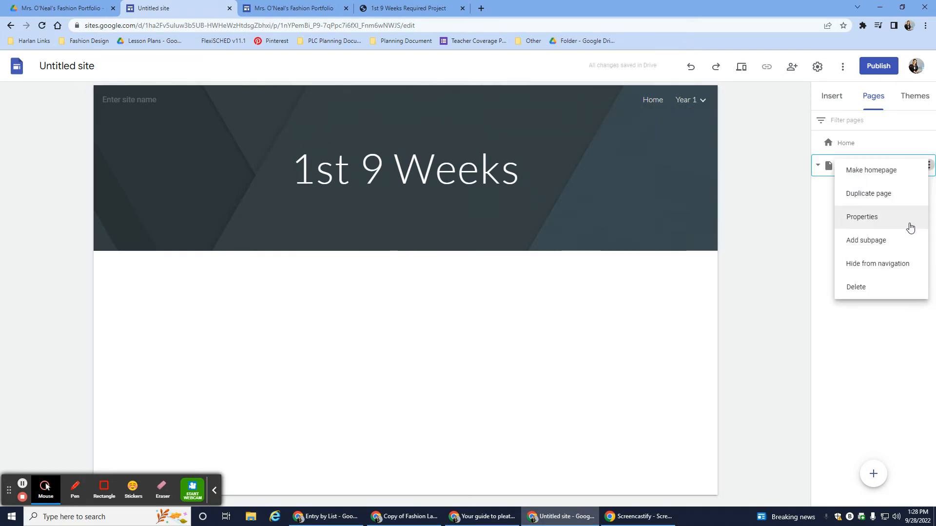
pyautogui.click(898, 251)
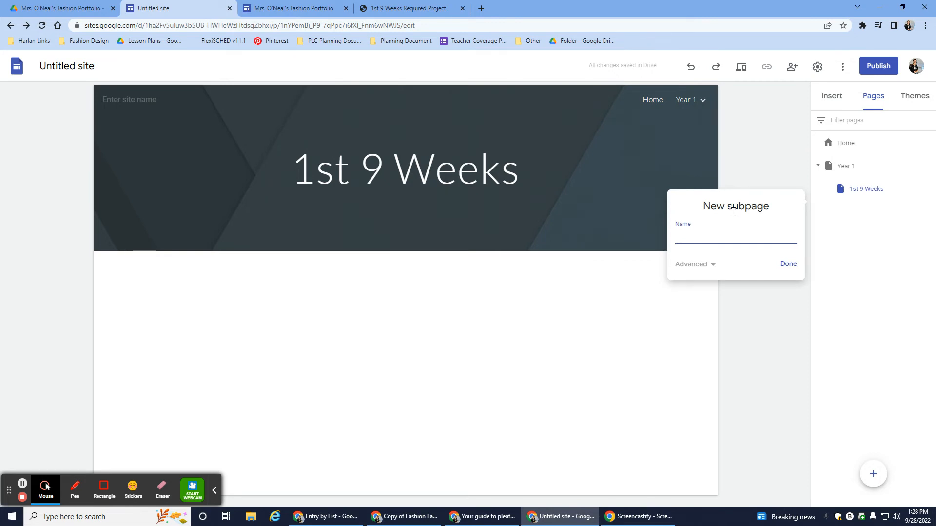
pyautogui.write('2nd 9 Weeks')
pyautogui.click(789, 264)
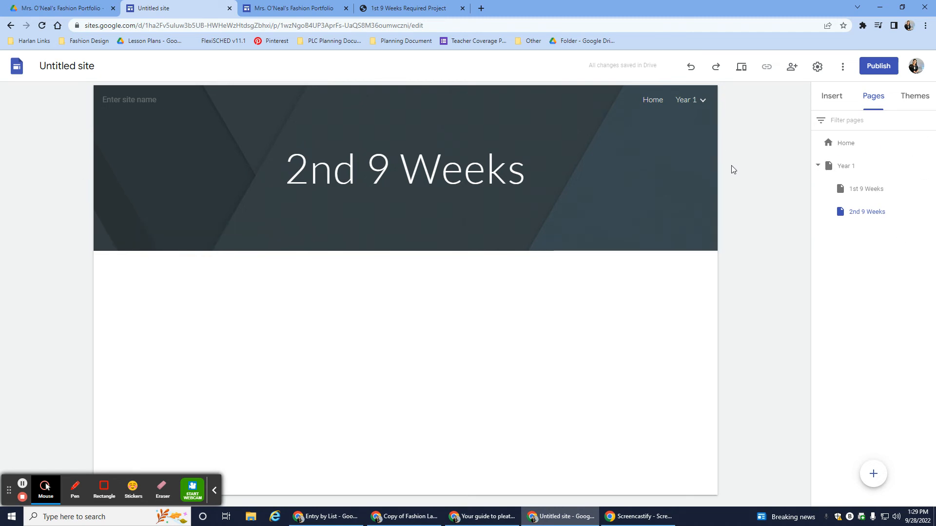
# Step: Compare the untitled site's nested Year 1 navigation with the portfolio site's topic-based page navigation, ending on the untitled site
pyautogui.moveTo(695, 107)
pyautogui.click(294, 9)
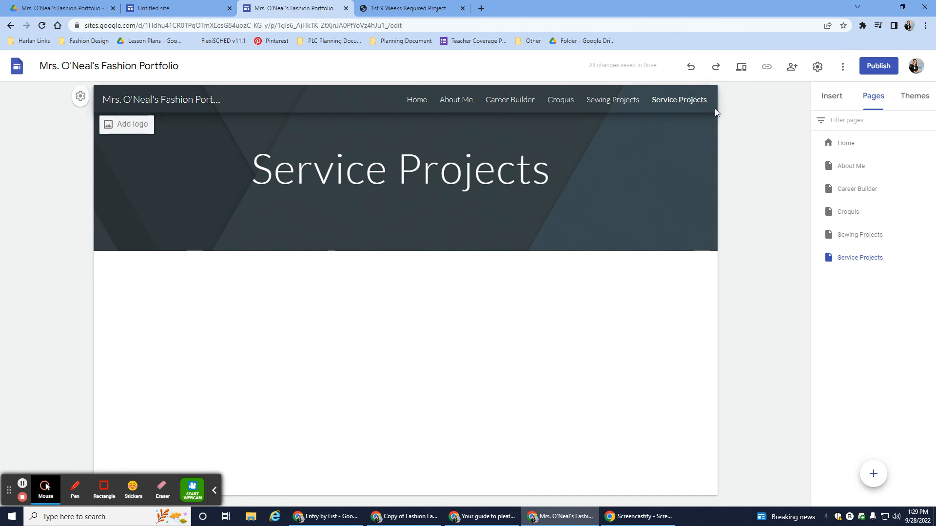
pyautogui.click(202, 11)
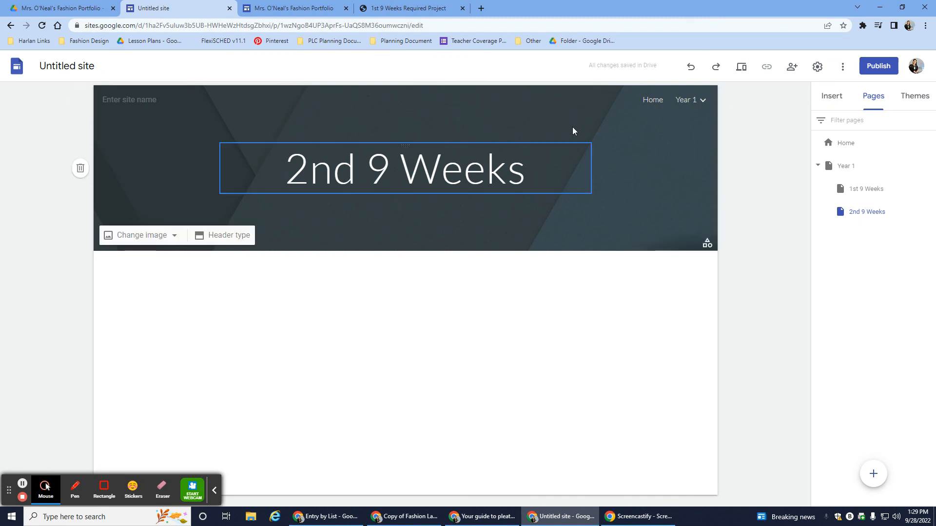